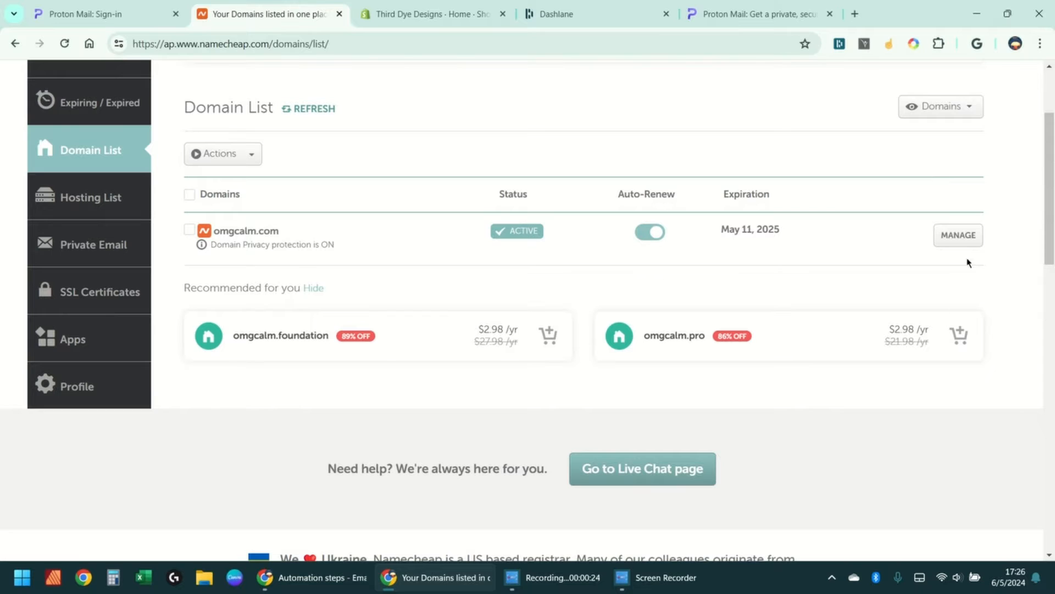
Open the management page for omgcalm.com in the domain list and examine its nameserver and redirect settings
left_click(966, 243)
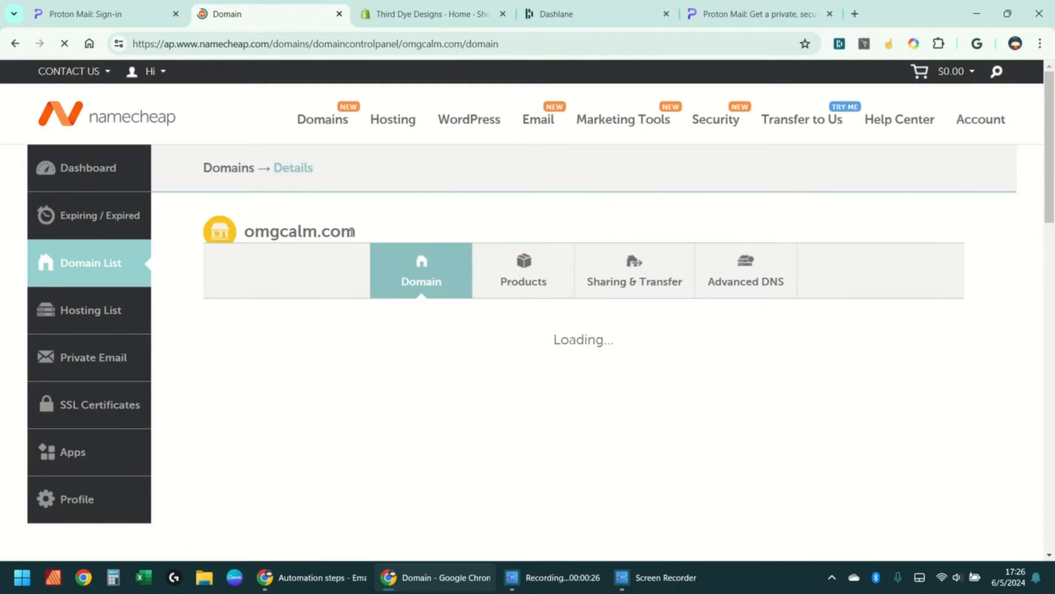
scroll(337, 250, "down", 2)
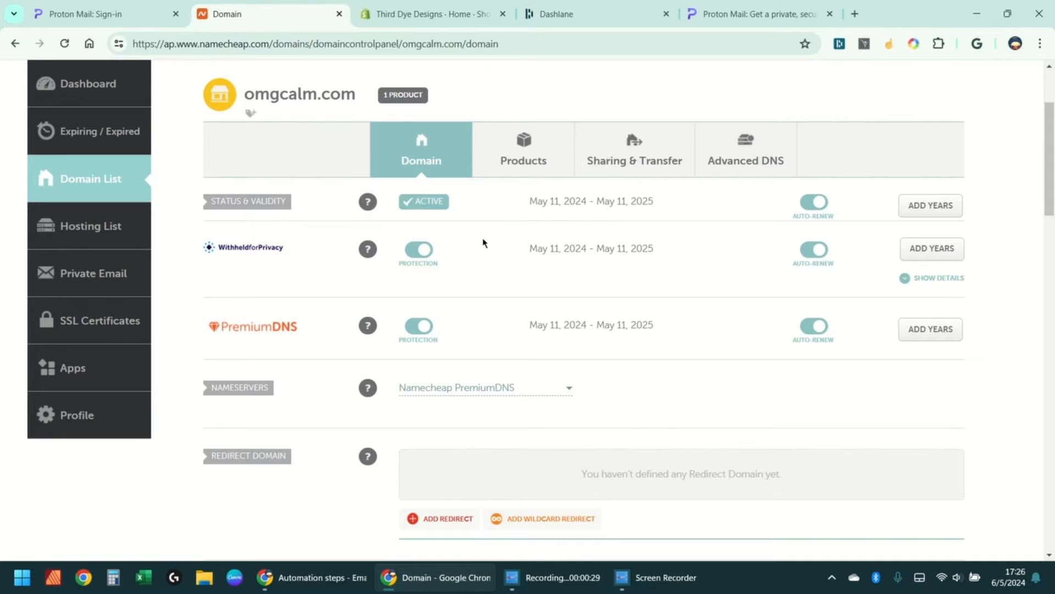
scroll(446, 267, "down", 9)
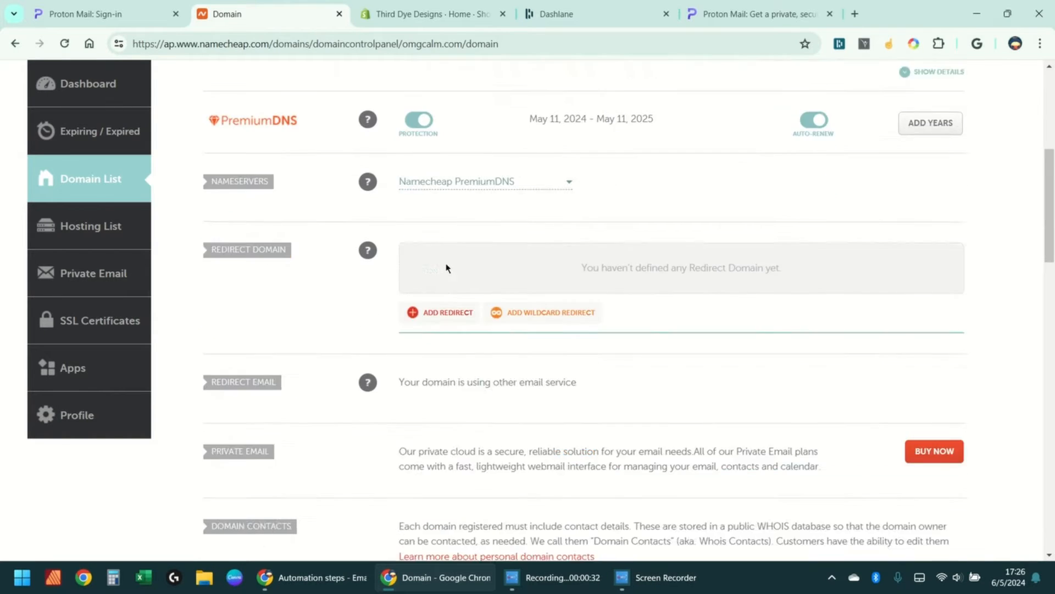
scroll(446, 264, "up", 9)
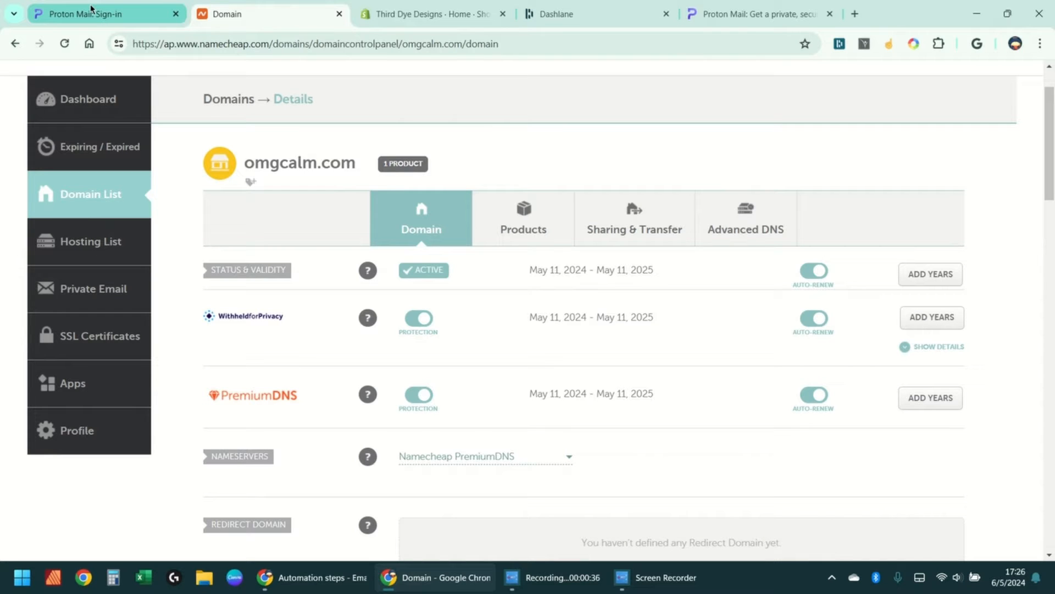
Switch to Proton Mail, choose the Third Dye Design account, and open the domain setup wizard from the Domain names settings
mouse_move(158, 15)
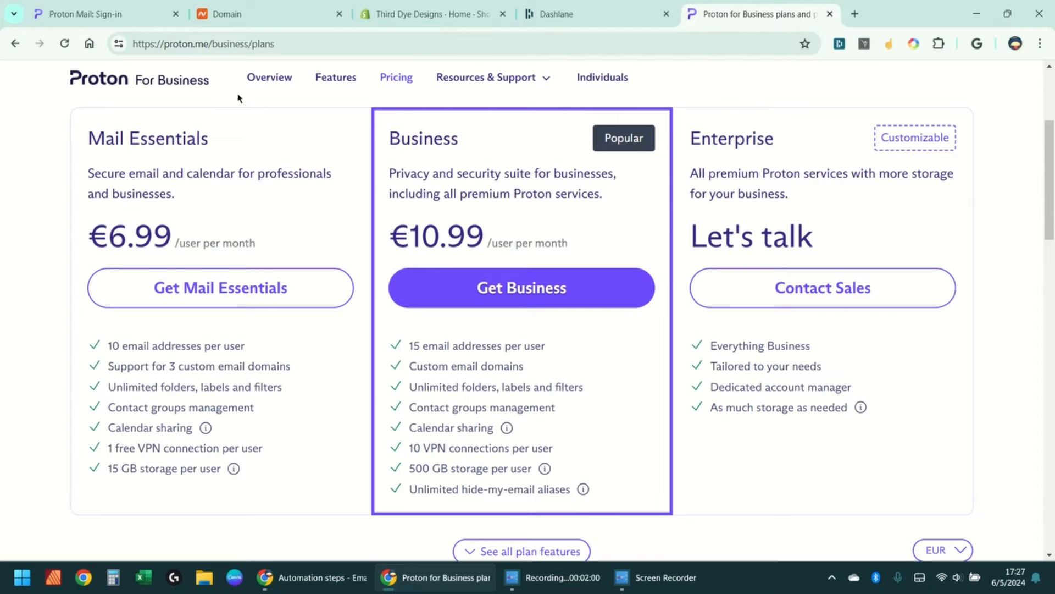
left_click(106, 15)
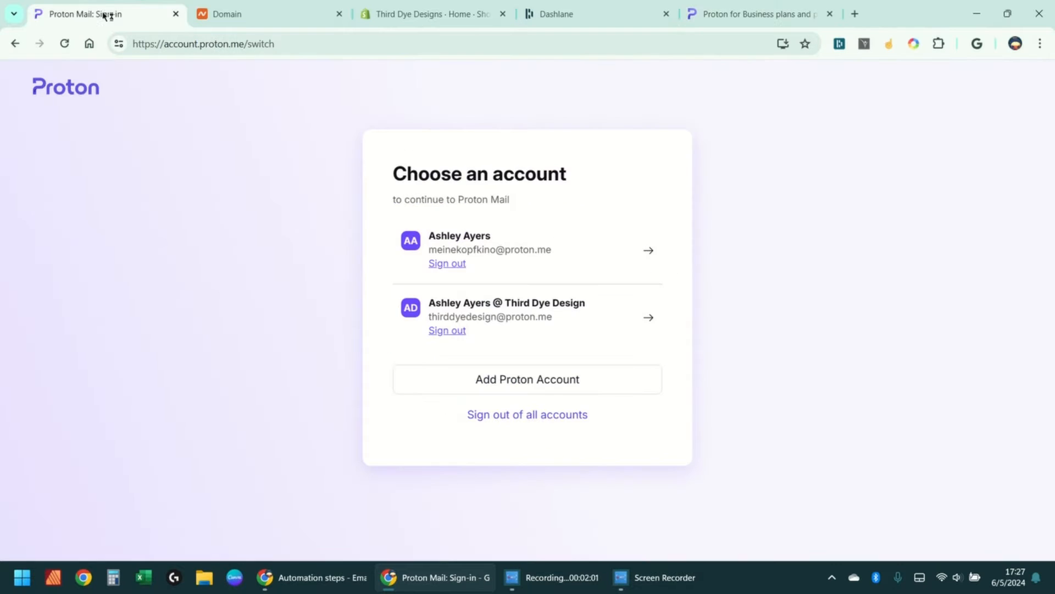
left_click(482, 321)
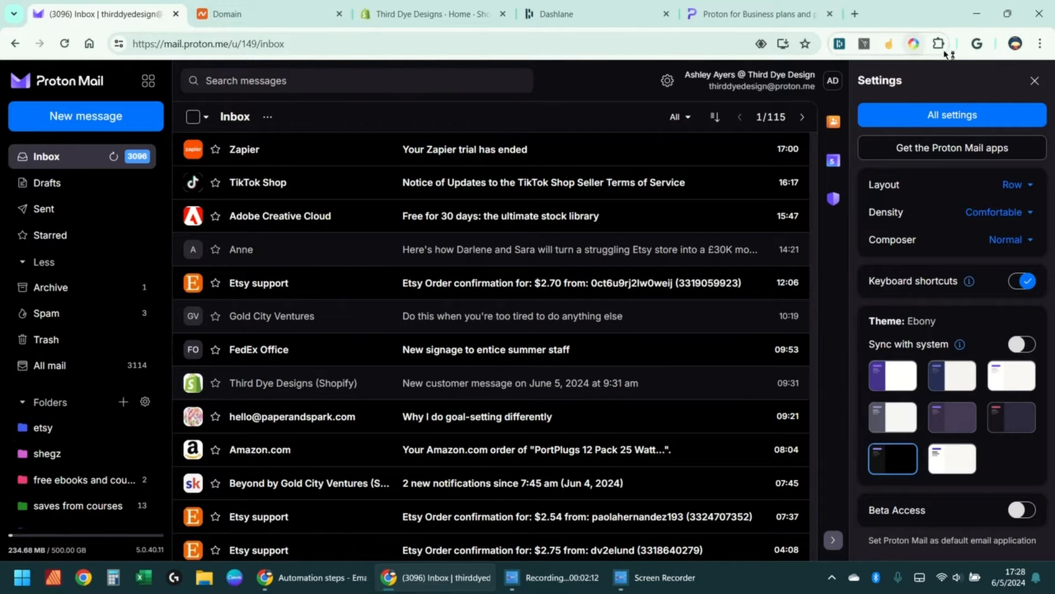
left_click(952, 115)
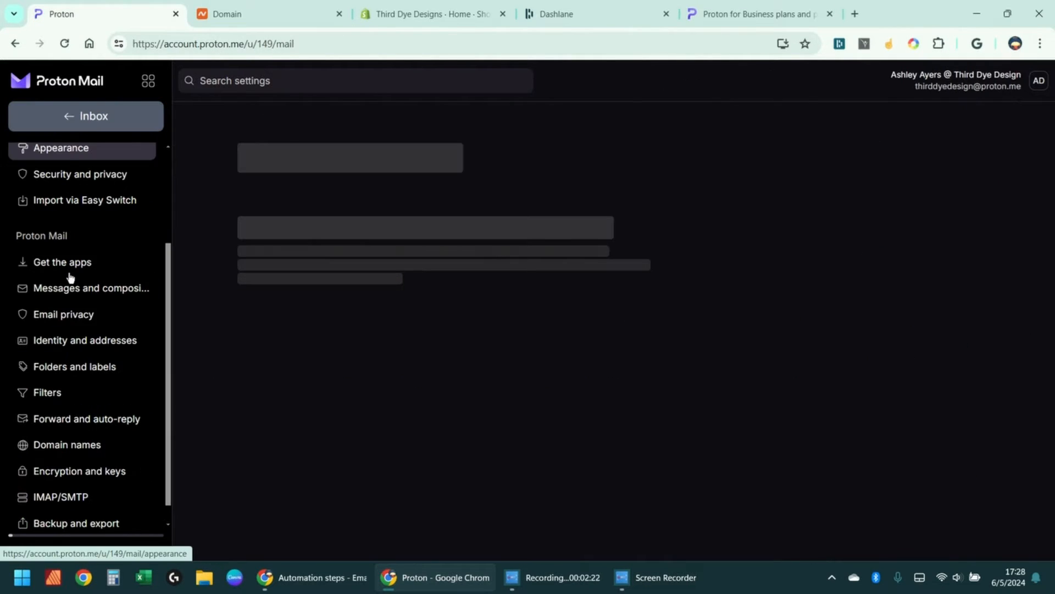
left_click(73, 445)
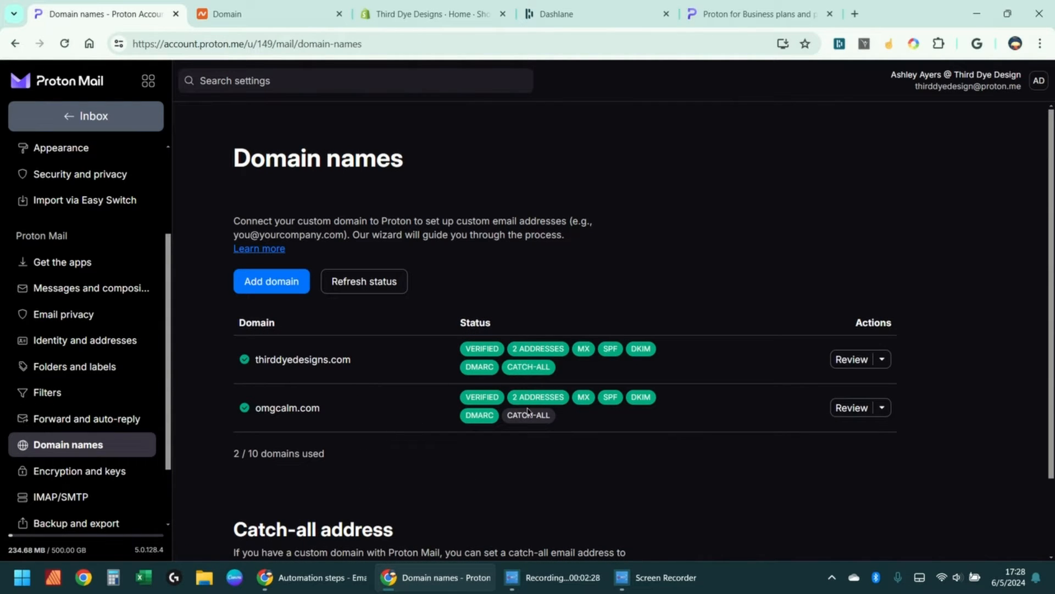
left_click(255, 281)
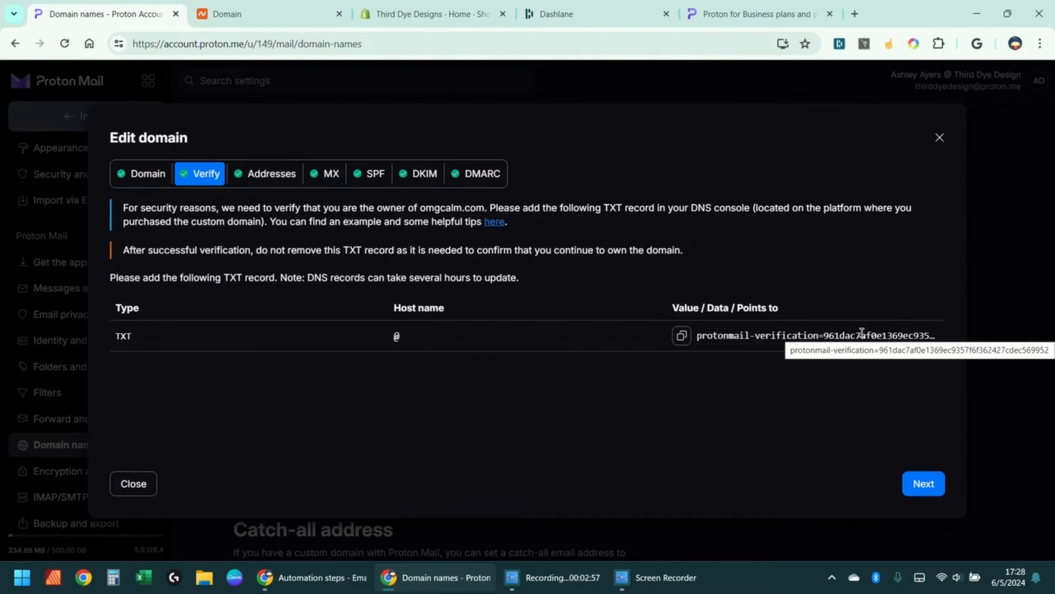
Switch to Namecheap and open the Advanced DNS host records for omgcalm.com
left_click(242, 12)
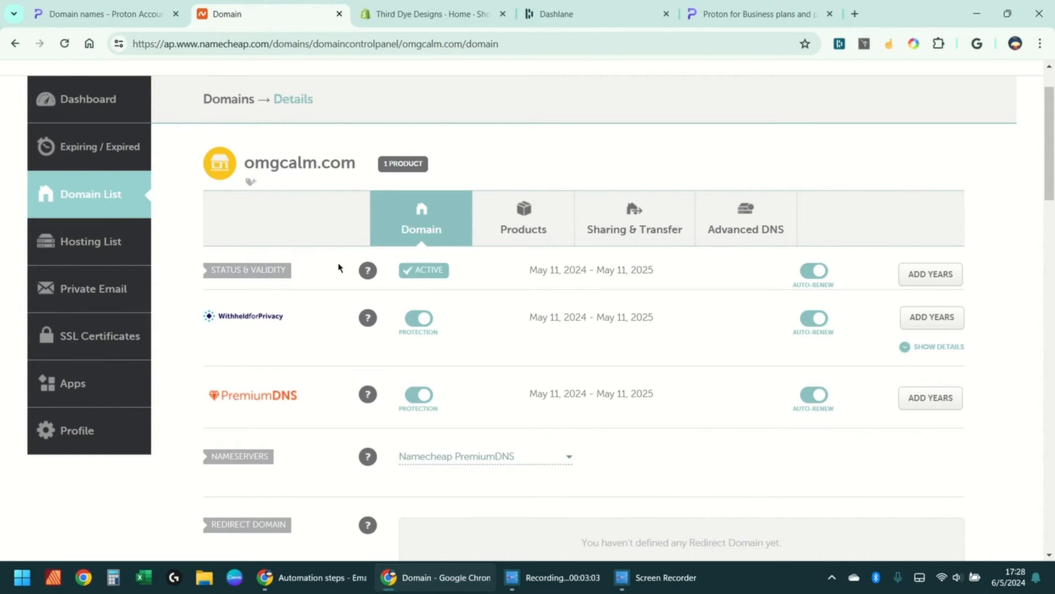
left_click(738, 222)
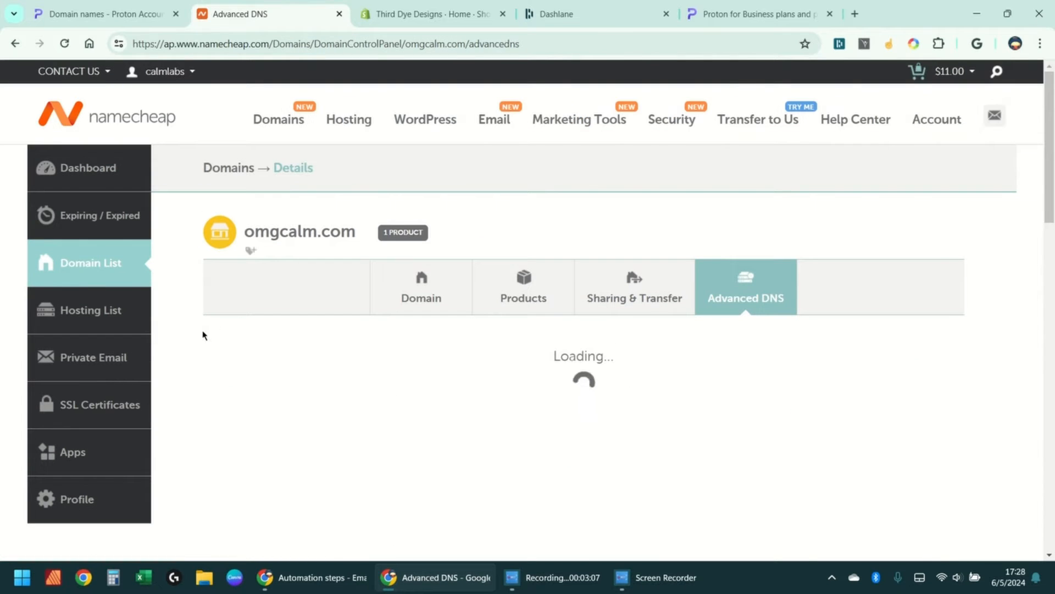
scroll(203, 319, "down", 5)
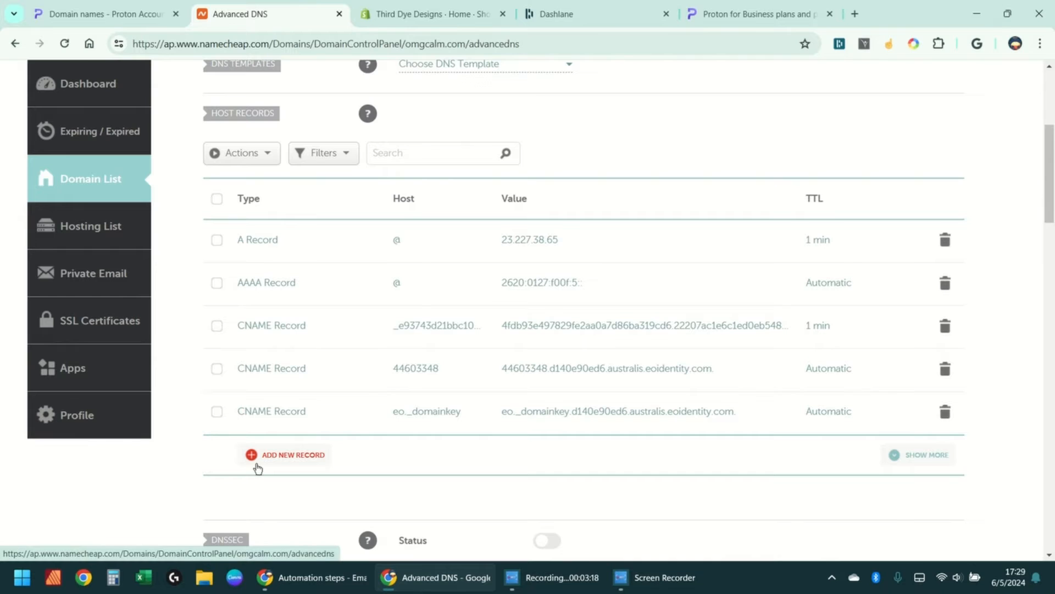
Try out a new TXT host record for omgcalm.com, copying the verification value from Proton Mail, and discard the unsaved record
left_click(258, 467)
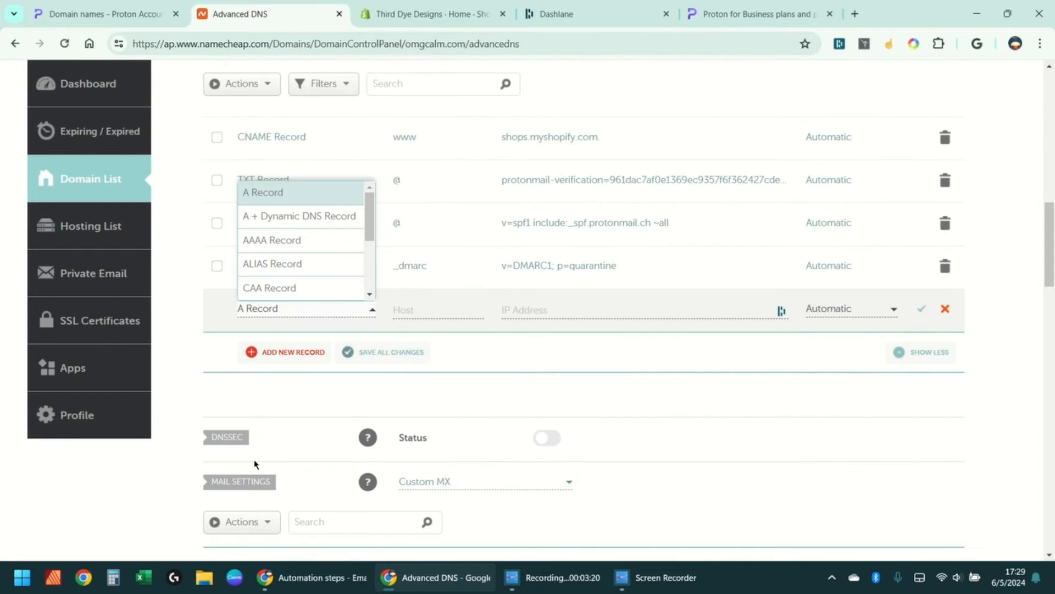
scroll(283, 242, "down", 5)
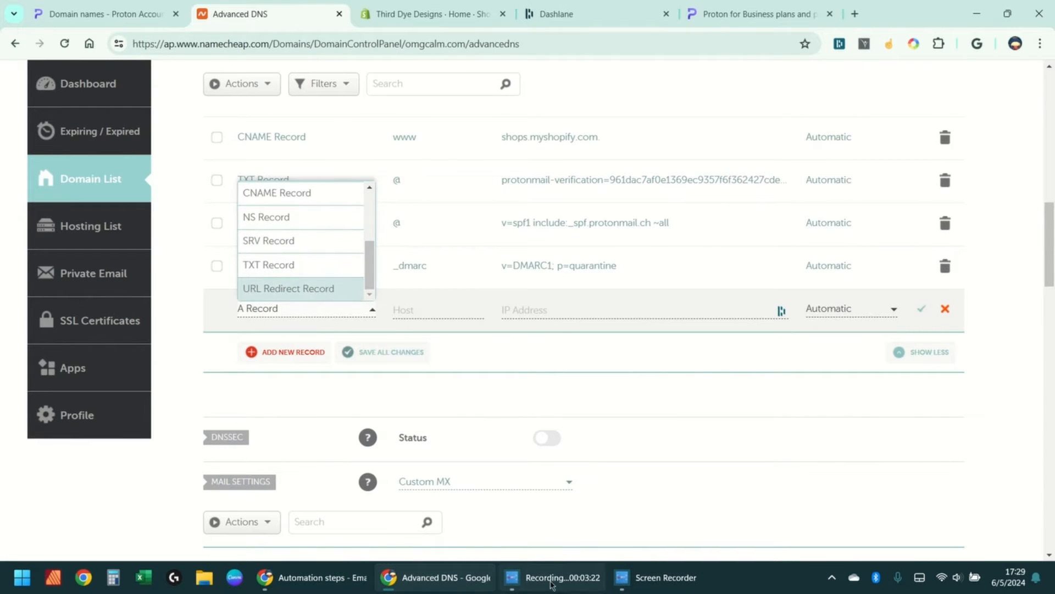
left_click(107, 14)
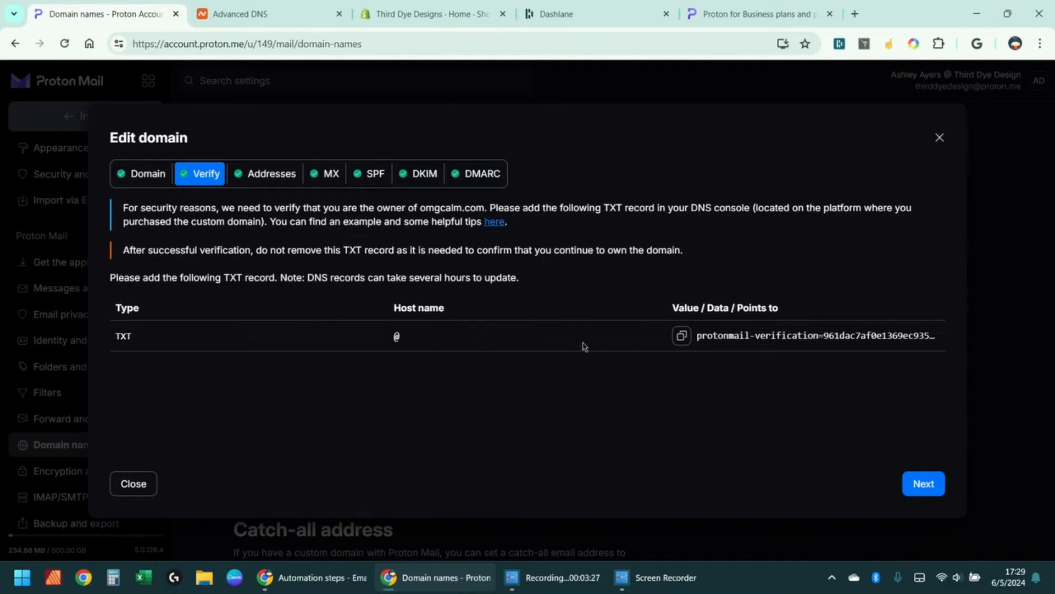
left_click(681, 336)
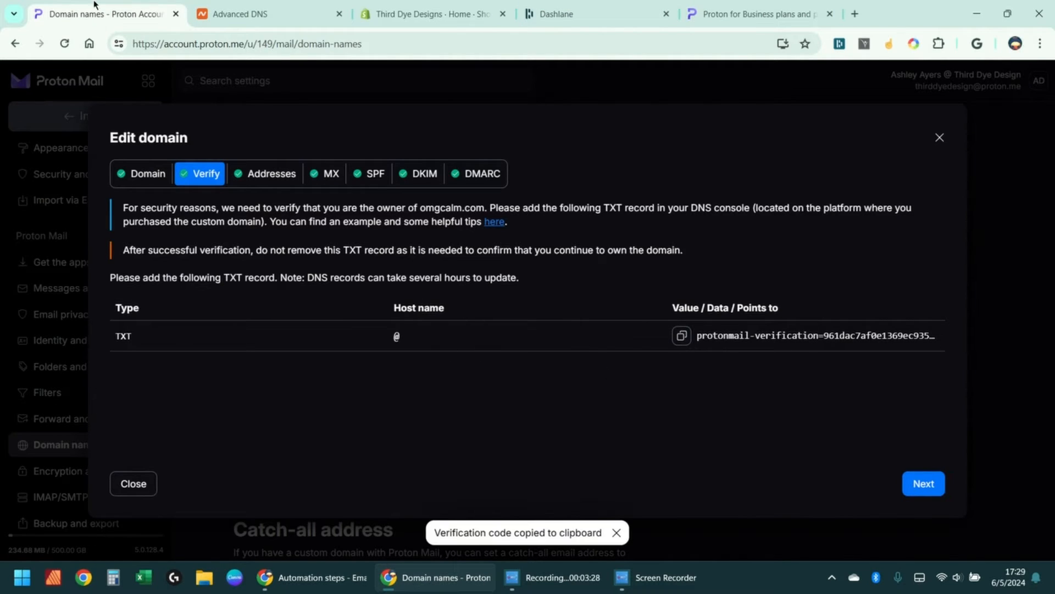
left_click(259, 13)
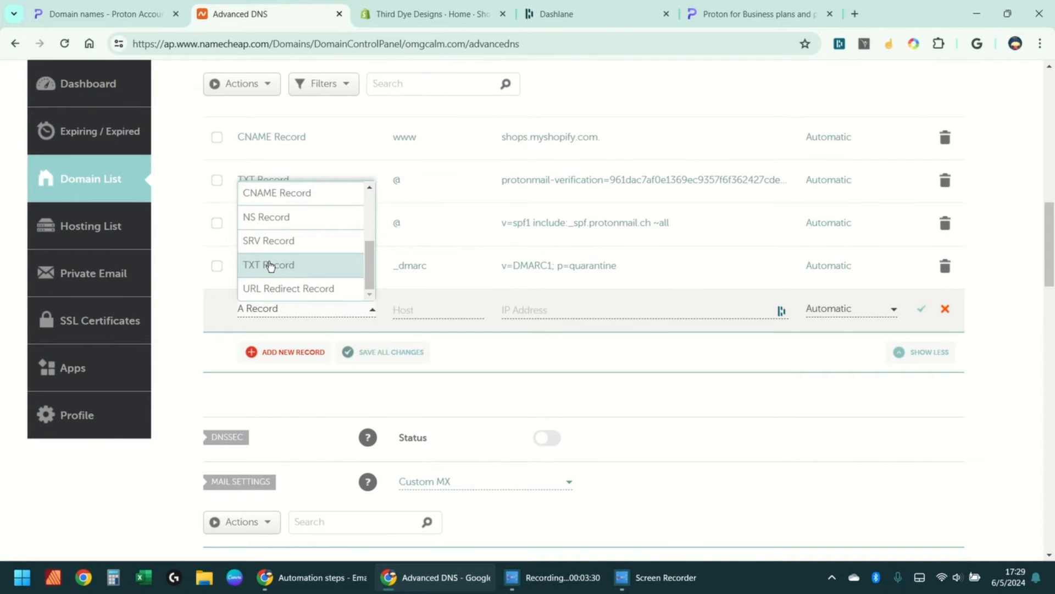
left_click(265, 266)
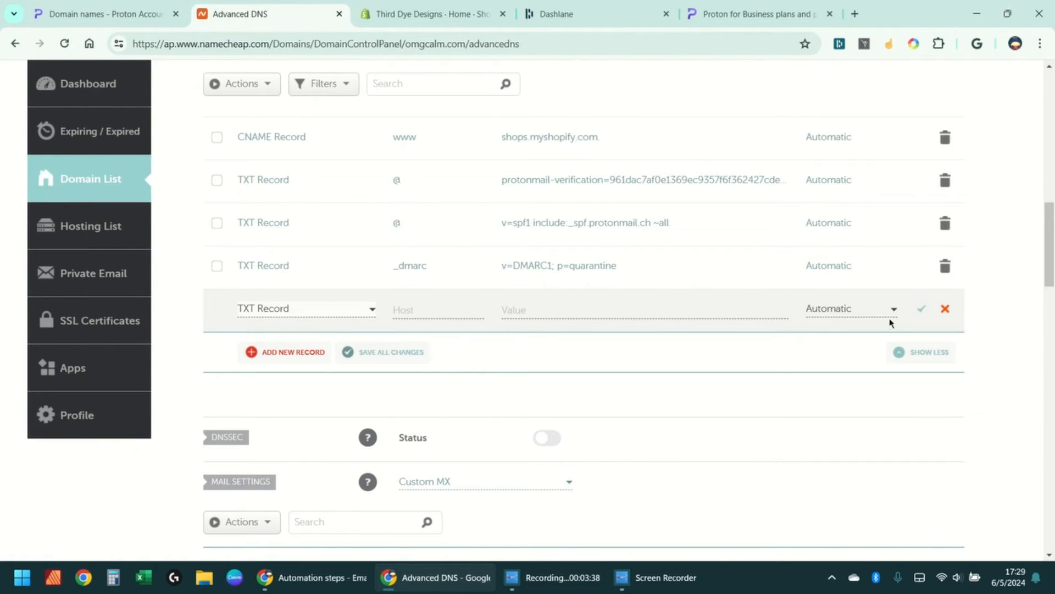
left_click(945, 308)
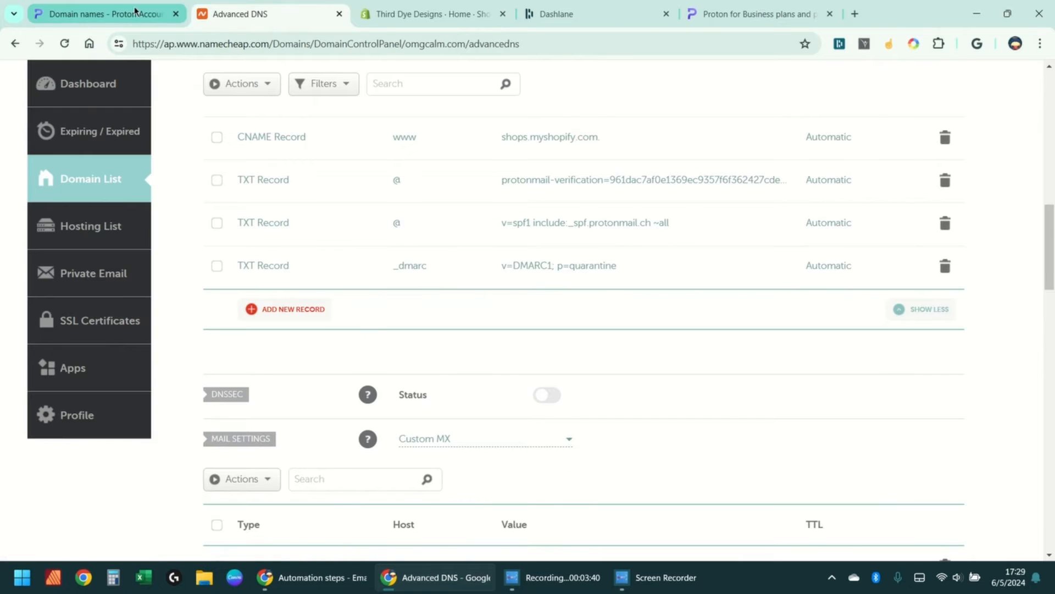
Return to Proton Mail, advance the omgcalm.com wizard from Verify to Addresses, and open the option for adding an address
left_click(159, 15)
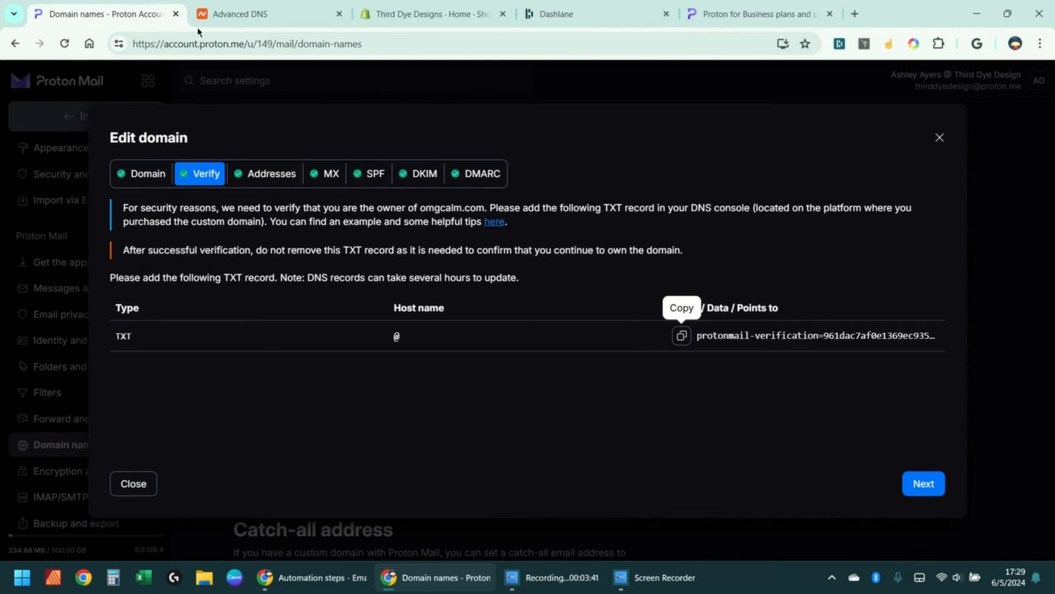
left_click(924, 485)
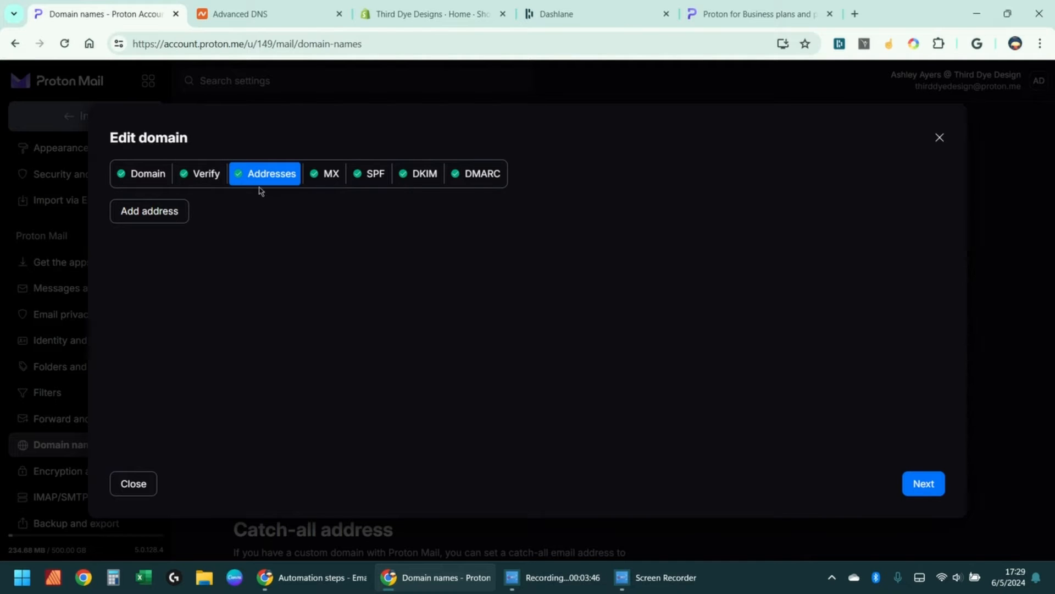
left_click(148, 211)
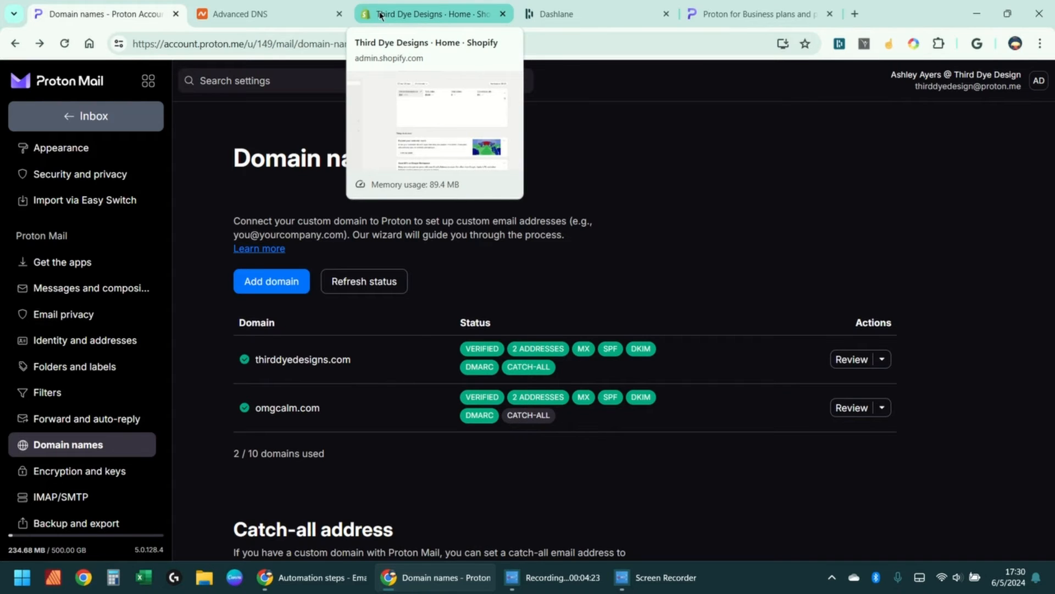
Switch to the Third Dye Designs store in Shopify and open its Domains settings
left_click(380, 15)
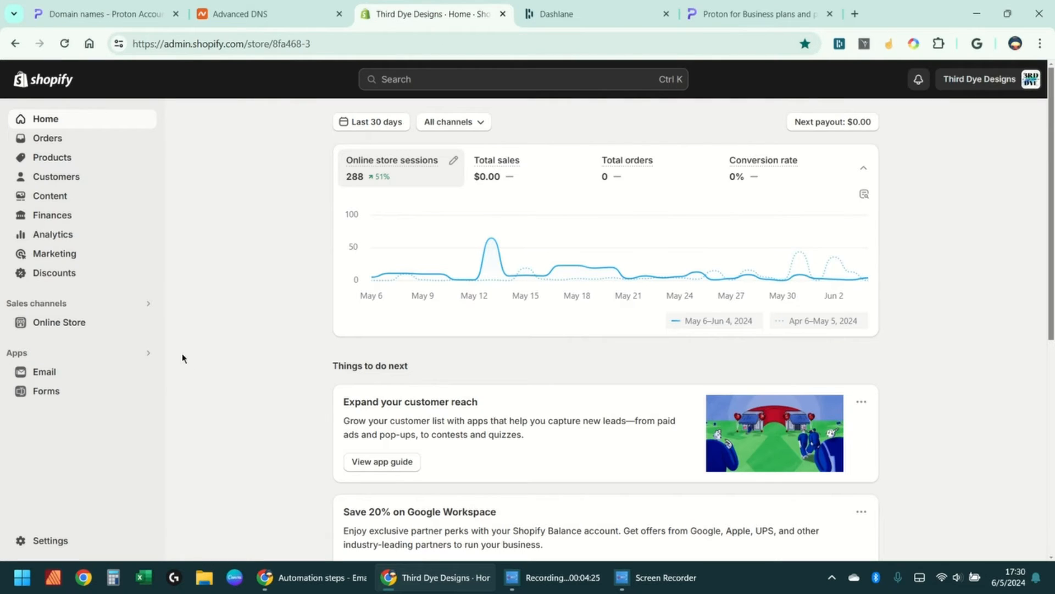
scroll(174, 353, "down", 5)
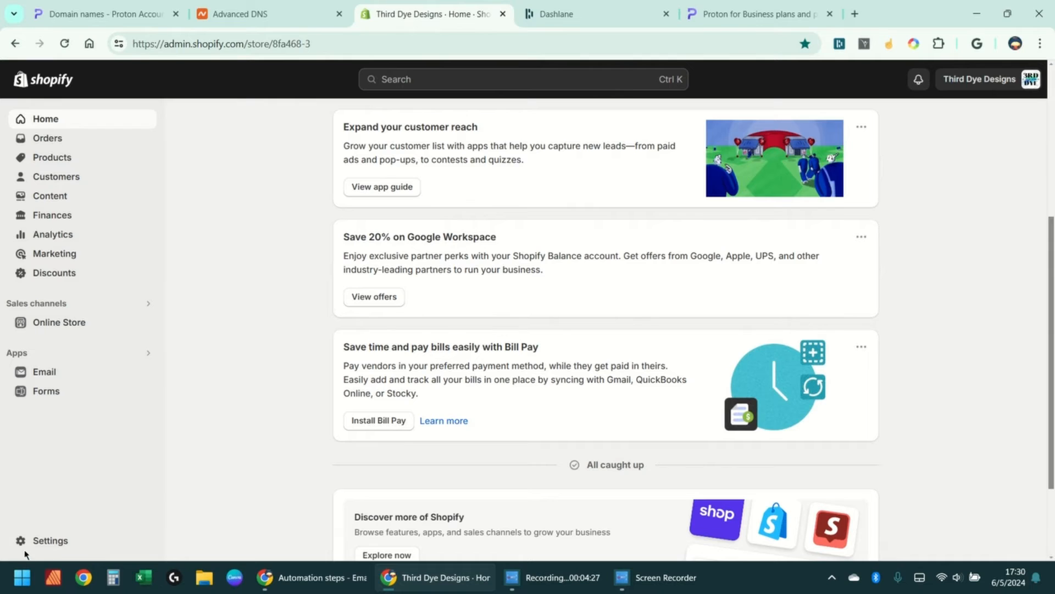
left_click(43, 545)
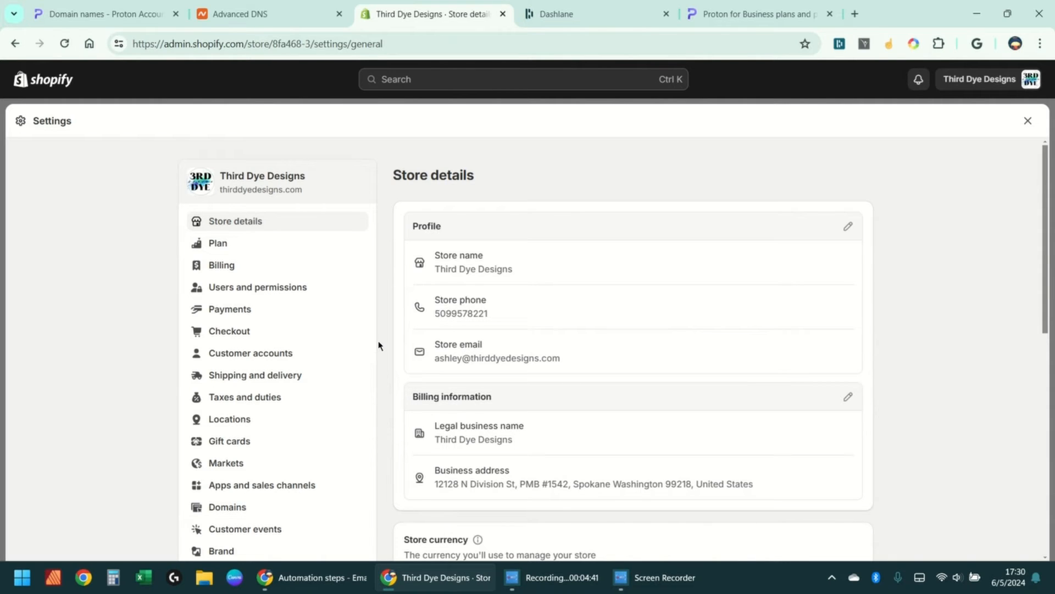
scroll(377, 344, "down", 4)
left_click(228, 301)
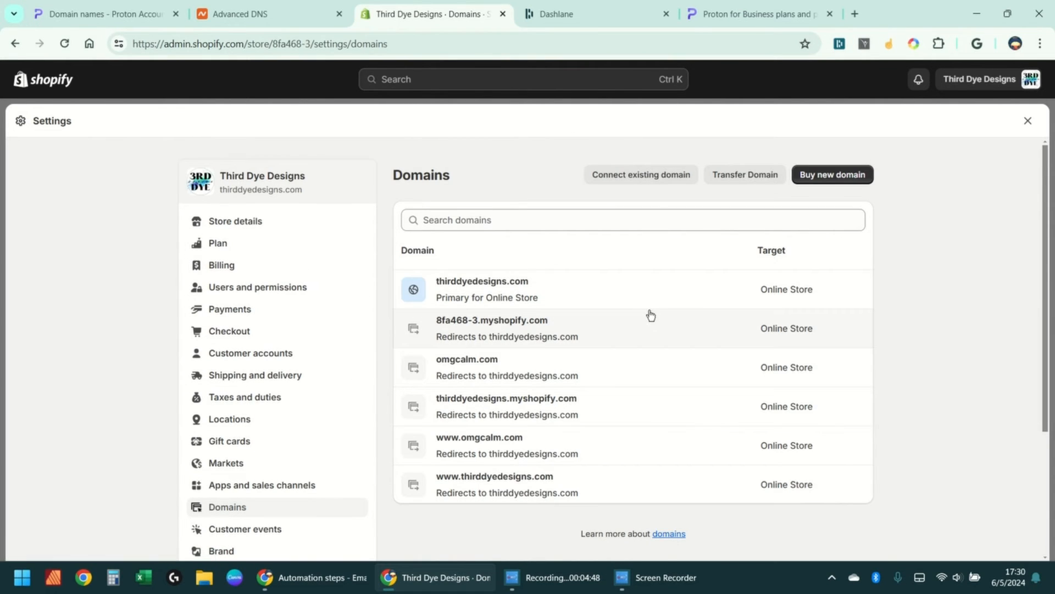
Open the details of thirddyedesigns.com and examine its email forwarding section, including the option for adding a forwarding email
left_click(551, 289)
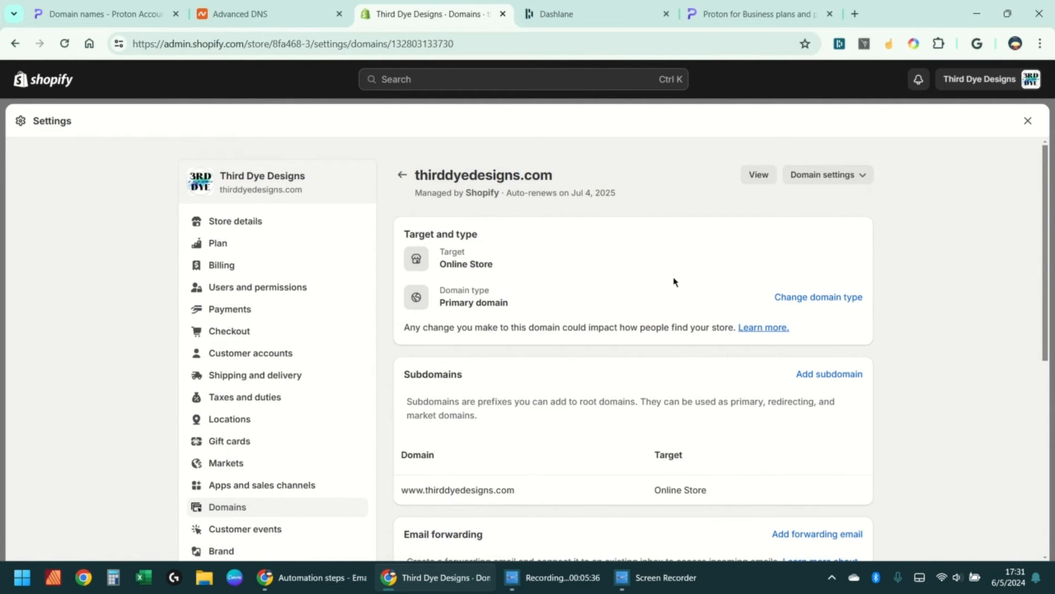
scroll(726, 321, "down", 4)
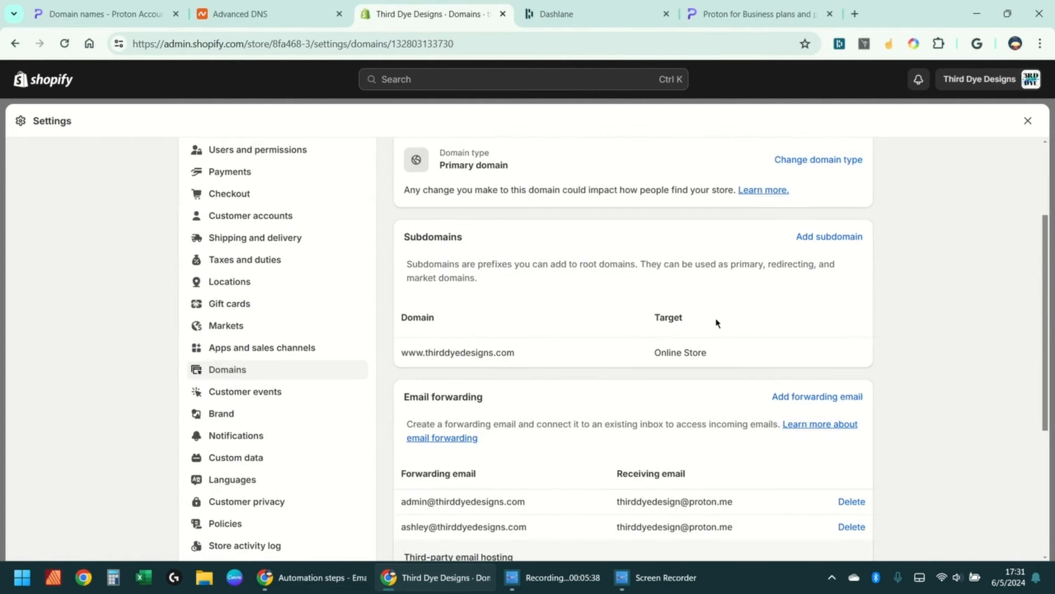
scroll(716, 323, "down", 1)
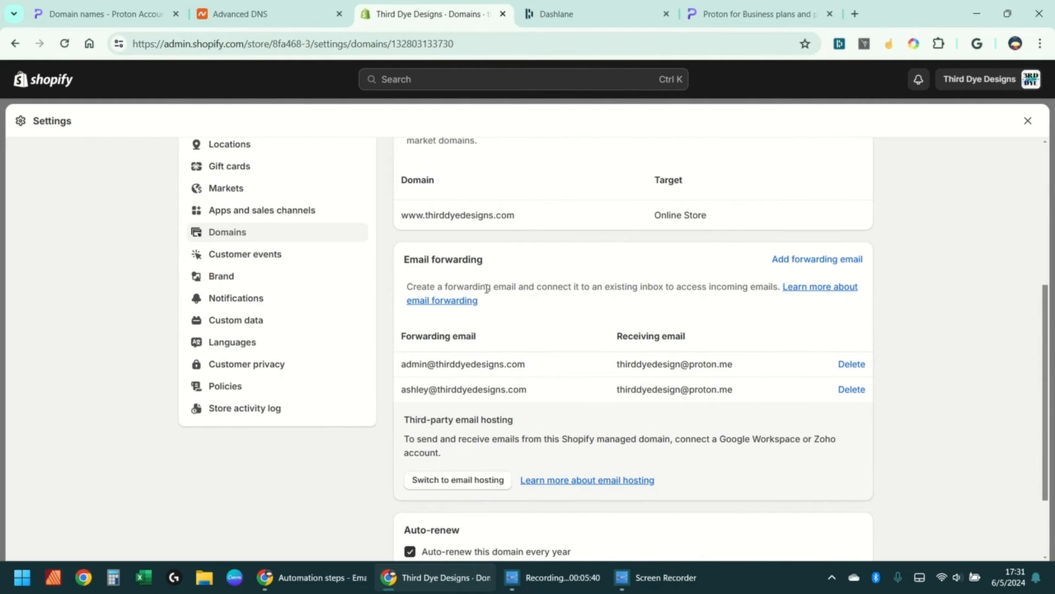
left_click_drag(411, 268, 542, 269)
left_click(545, 269)
left_click(851, 263)
scroll(509, 380, "up", 4)
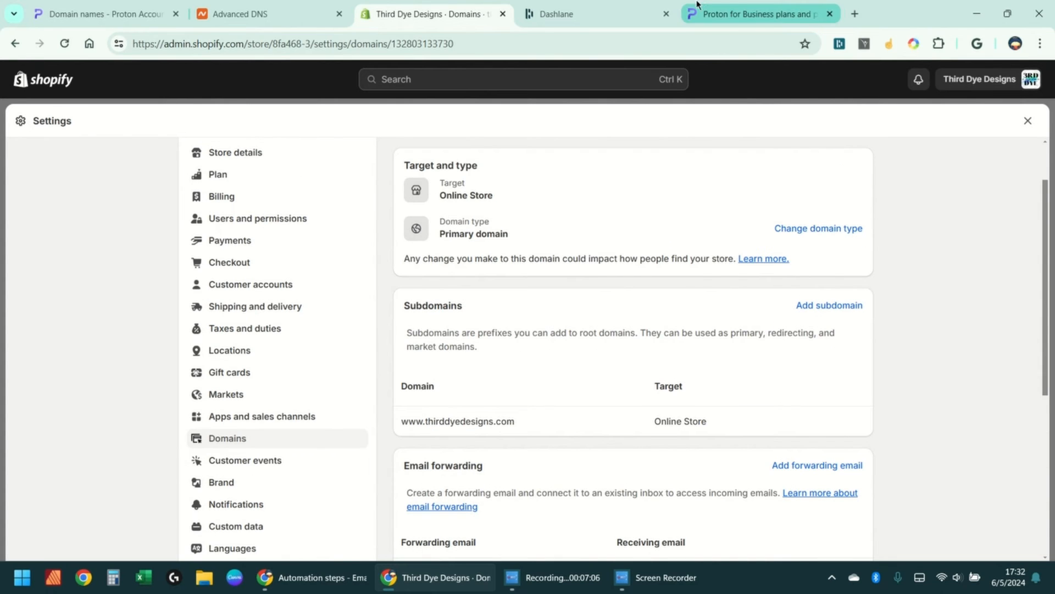
Switch to Proton Mail, open the review of omgcalm.com, and compare it with the thirddyedesigns.com settings in Shopify
left_click(75, 13)
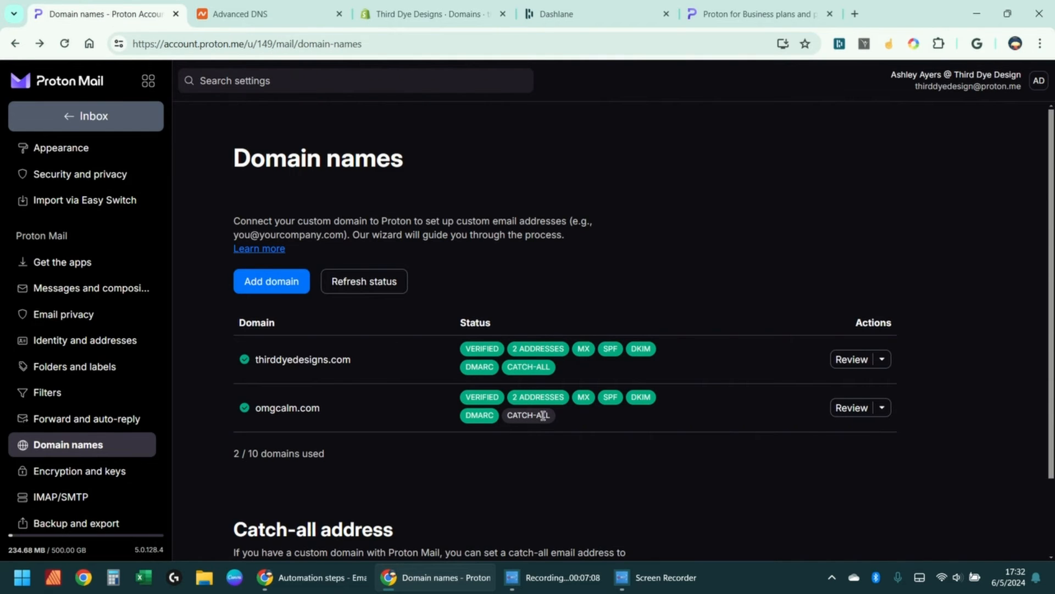
left_click(847, 407)
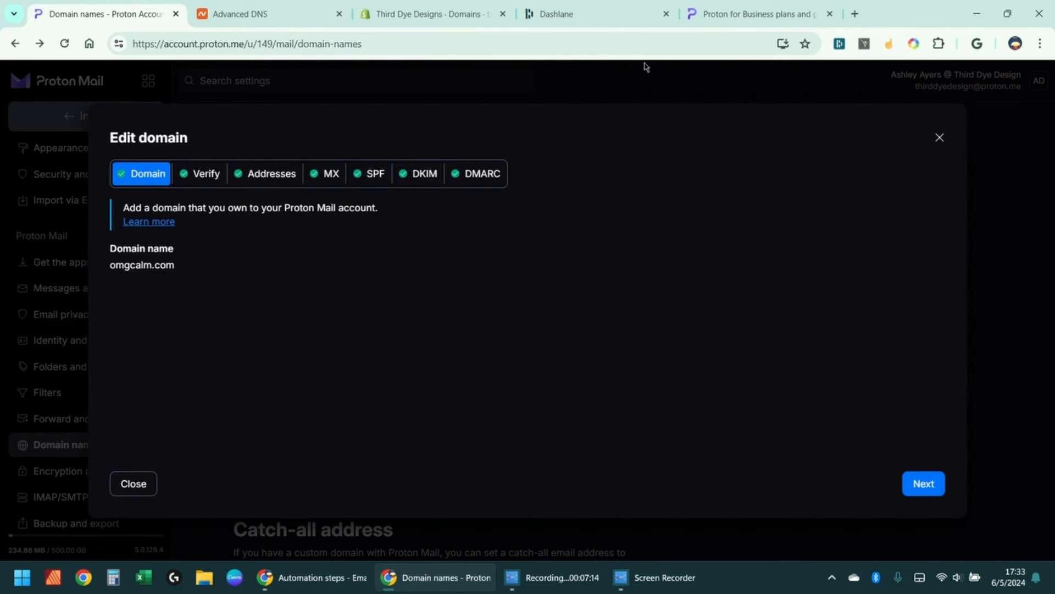
left_click(423, 13)
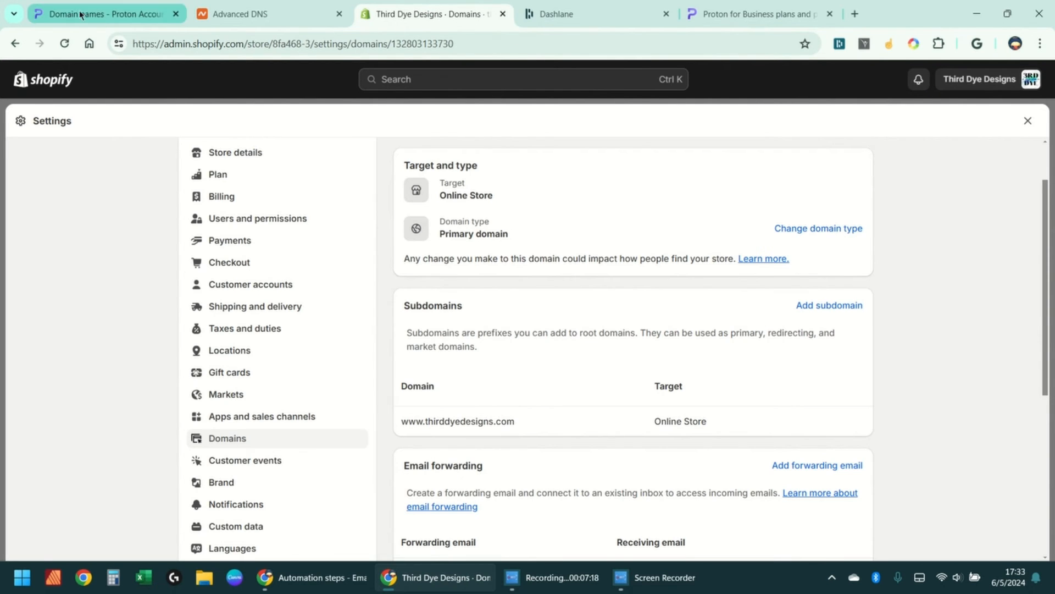
left_click(99, 14)
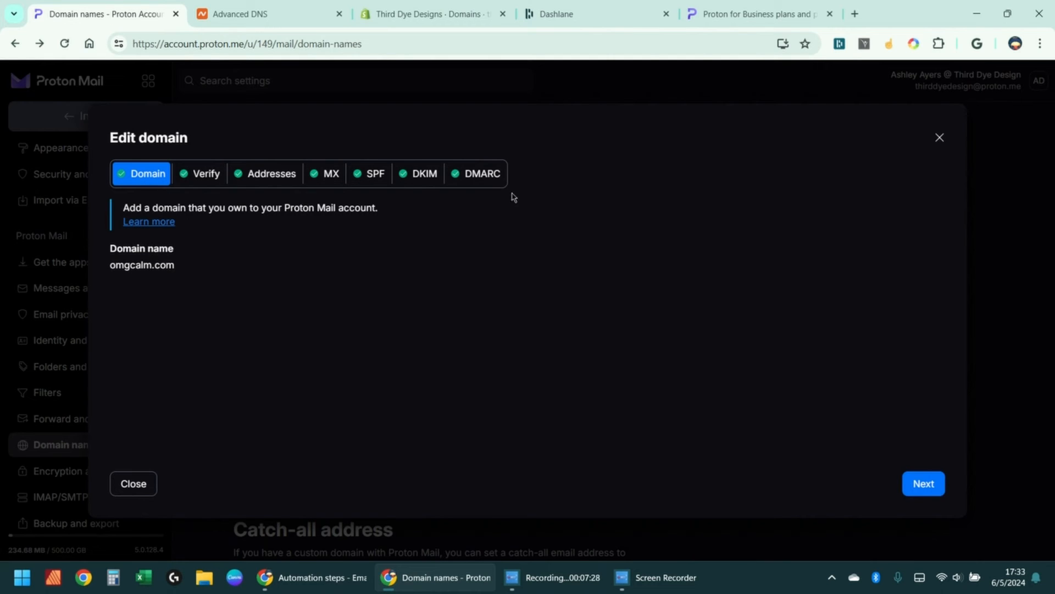
Switch to the Third Dye Designs store in Shopify and review the subdomain and email forwarding sections of thirddyedesigns.com
left_click(401, 21)
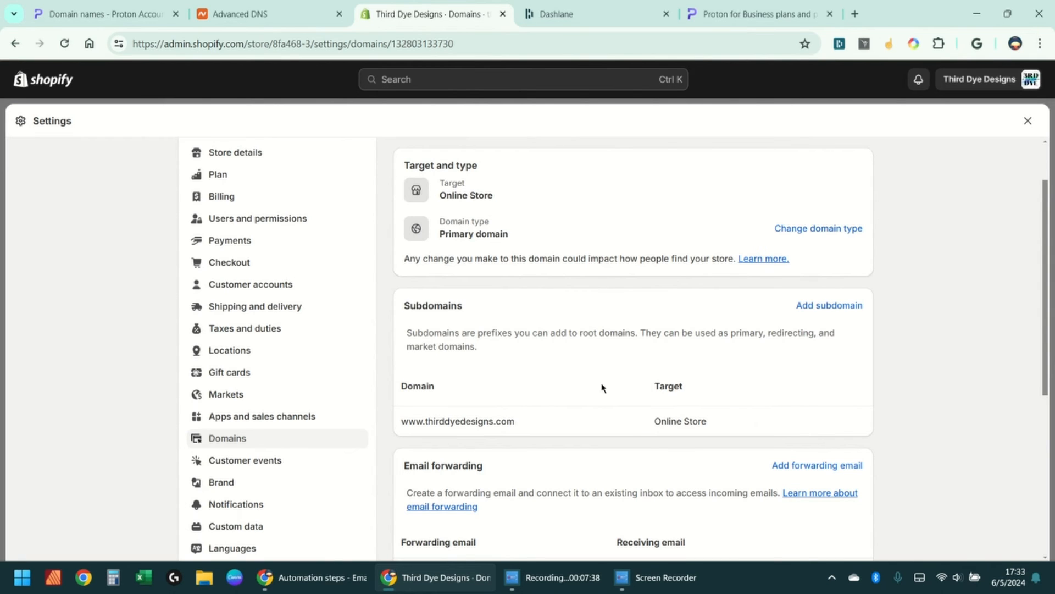
scroll(488, 377, "down", 1)
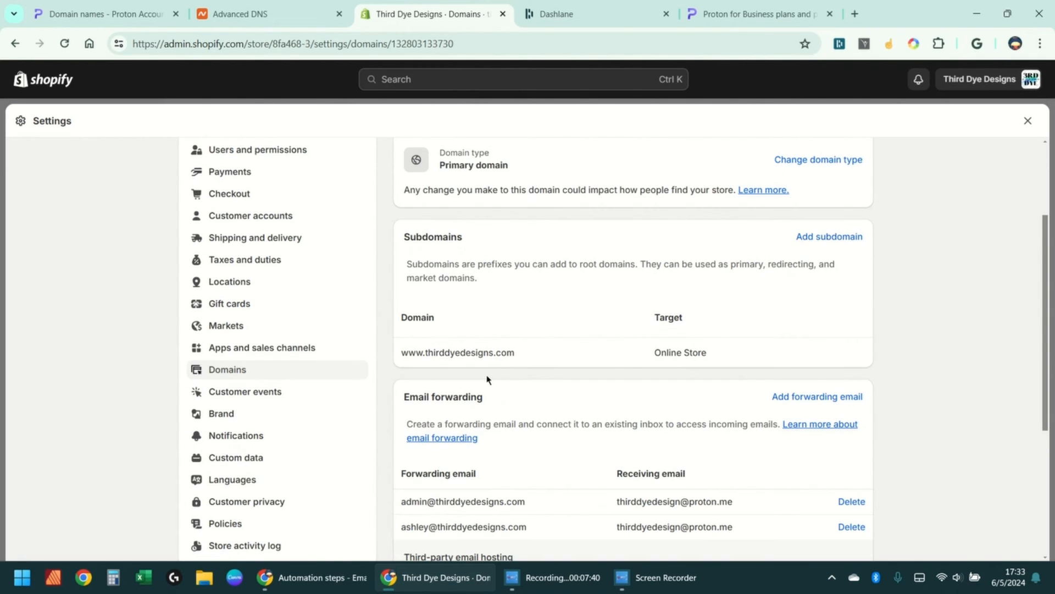
scroll(488, 380, "down", 1)
scroll(480, 399, "up", 3)
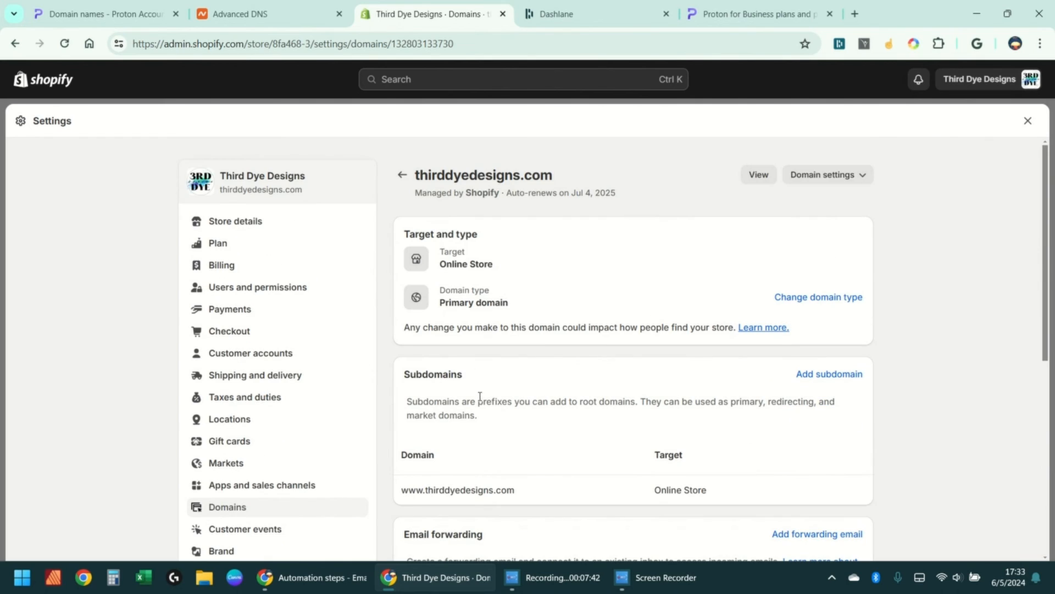
Open the DNS settings of thirddyedesigns.com and examine its CNAME, MX and TXT records
left_click(855, 174)
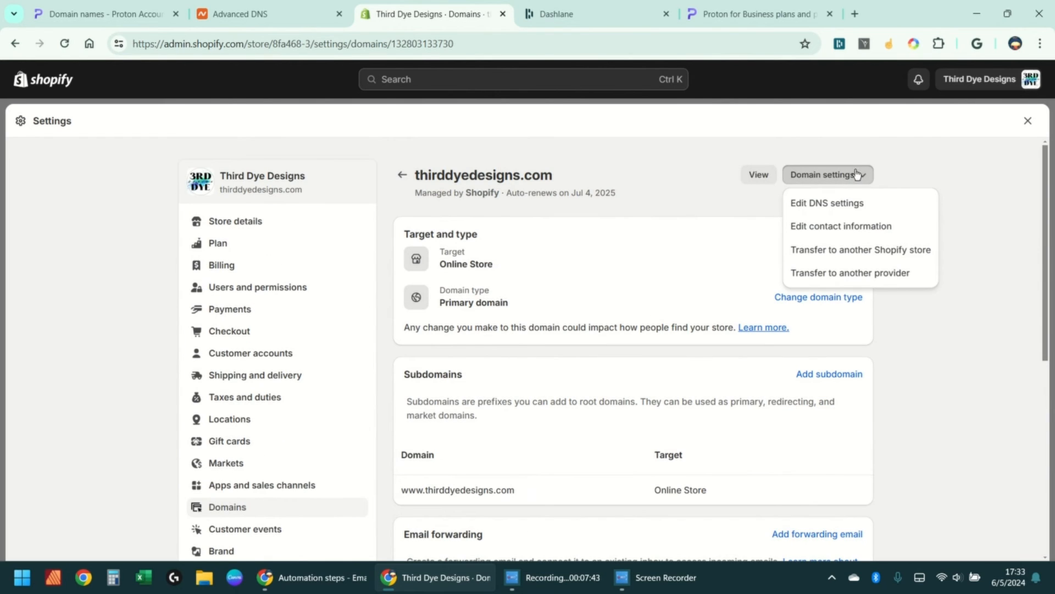
left_click(824, 211)
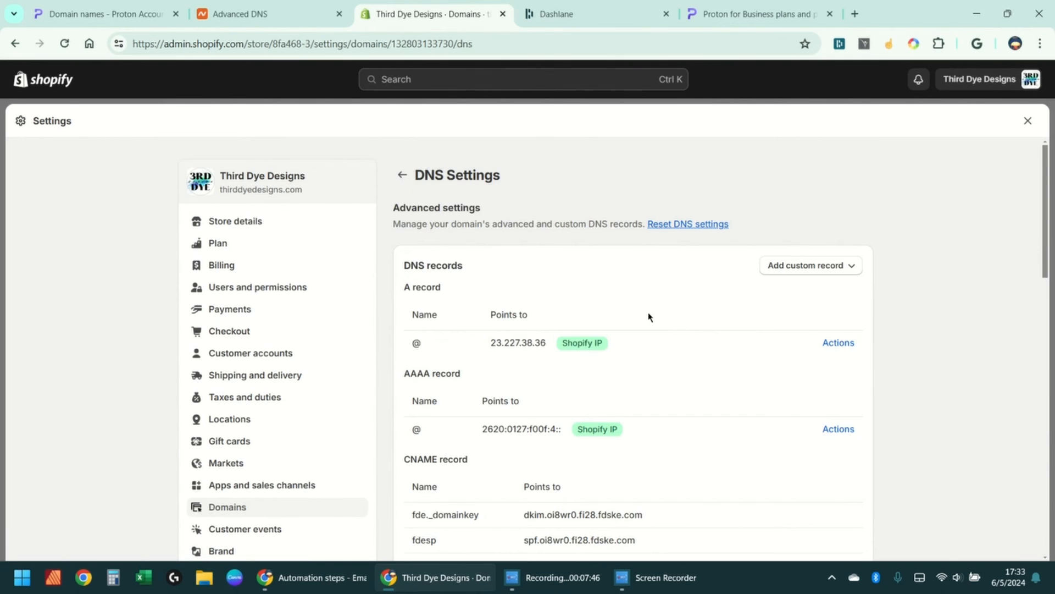
scroll(649, 315, "down", 2)
scroll(648, 316, "down", 5)
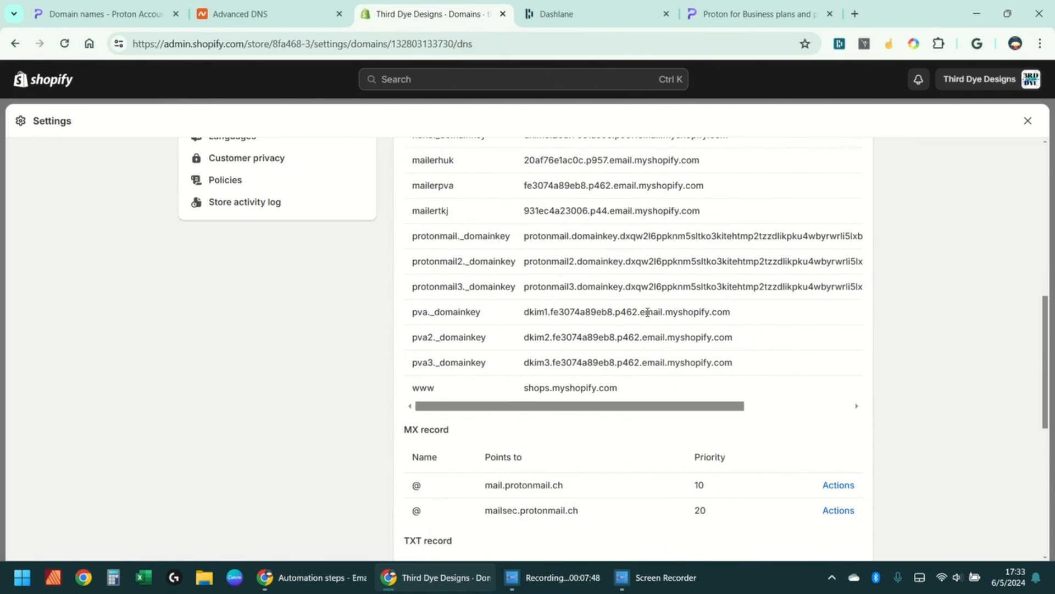
scroll(648, 312, "down", 6)
scroll(647, 312, "up", 13)
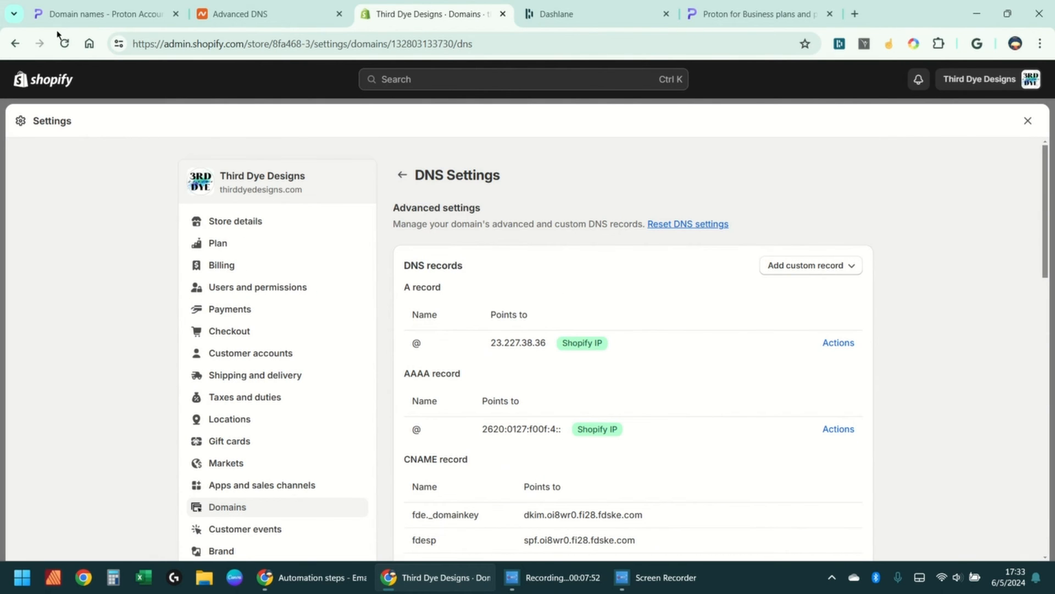
Switch to Proton Mail and close the omgcalm.com domain editor, and close the Namecheap Advanced DNS page
left_click(137, 13)
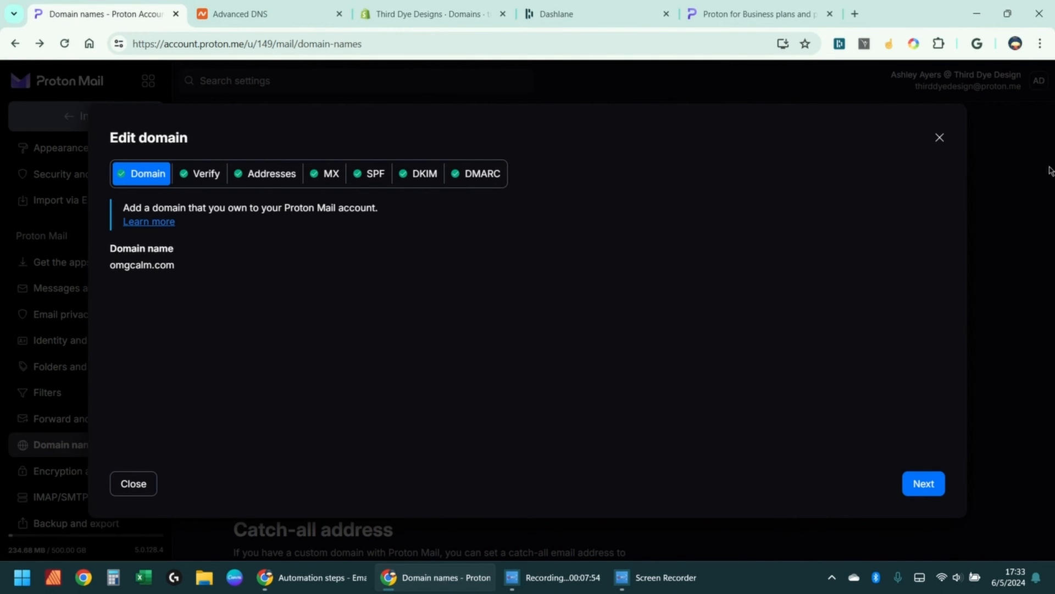
left_click(938, 137)
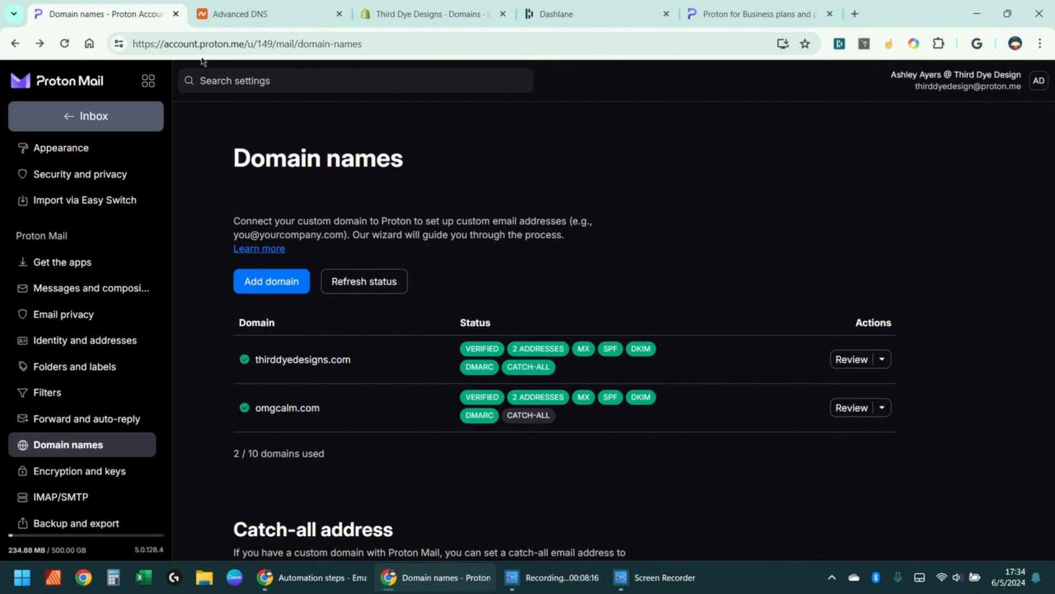
left_click(268, 16)
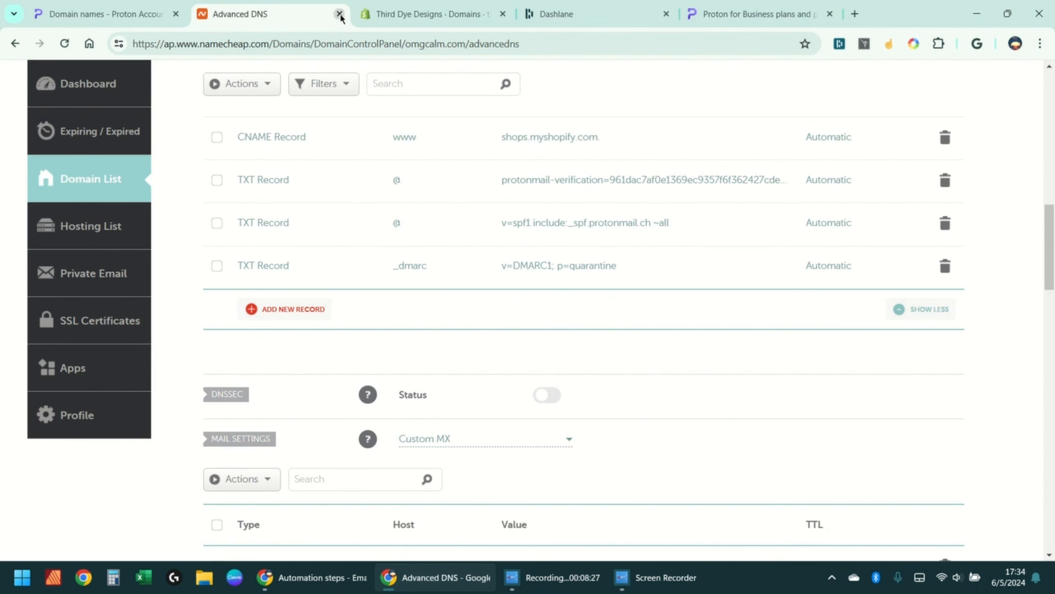
left_click(339, 14)
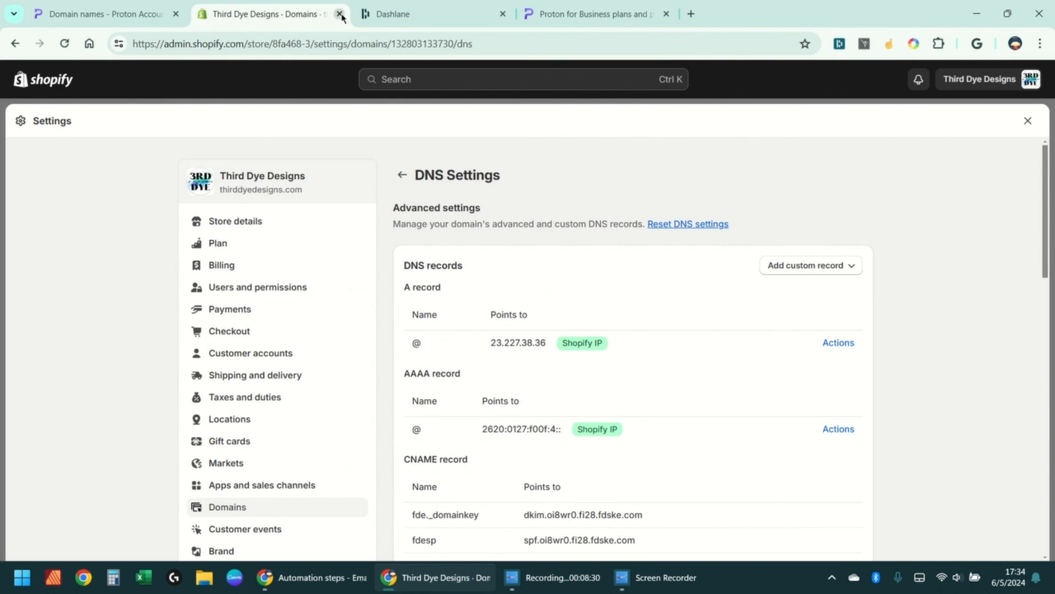
mouse_move(330, 588)
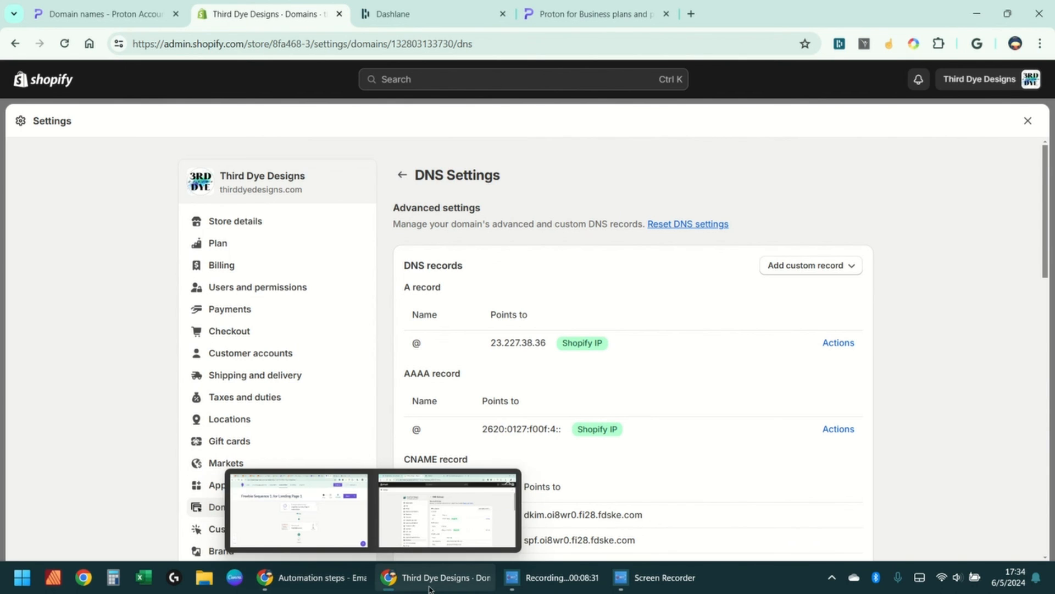
left_click(584, 584)
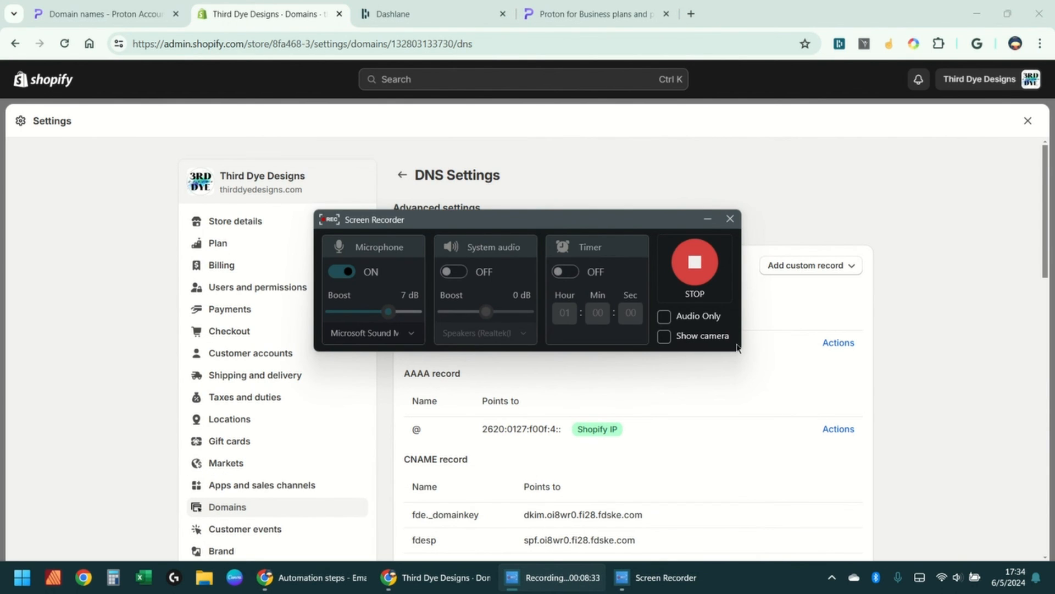